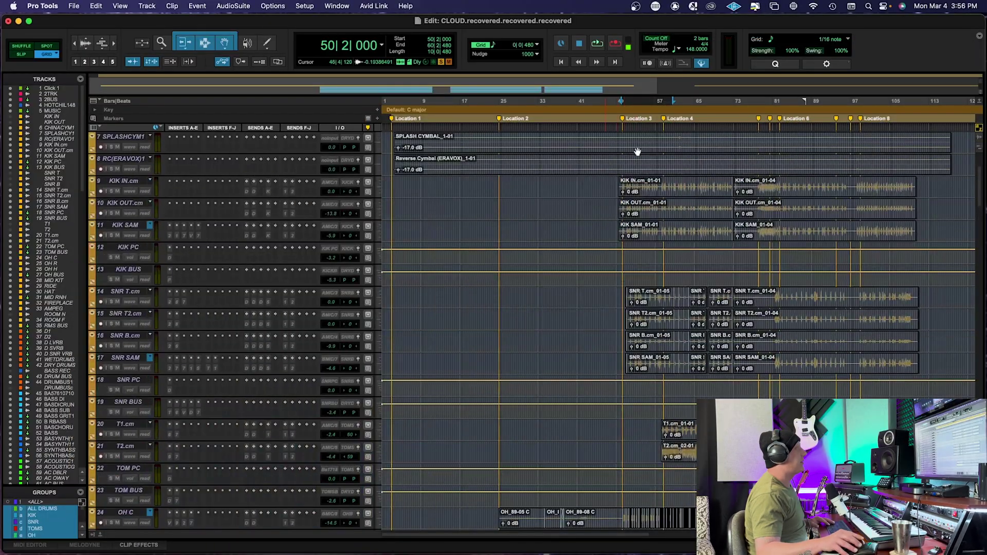
scroll(621, 178, "up", 4)
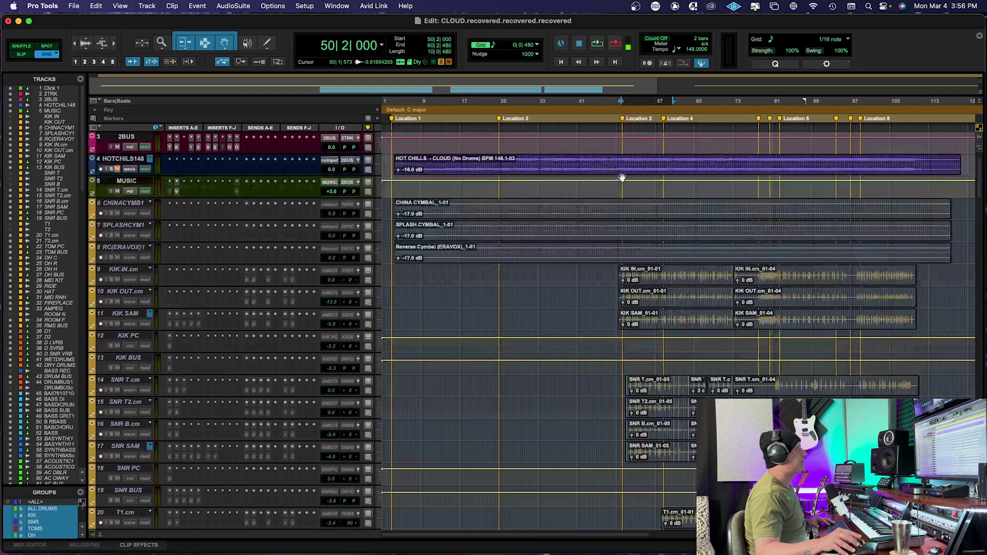
Step: Select a passage across bass tracks 45–51 starting at bar 49
left_click(614, 209)
scroll(672, 440, "down", 8)
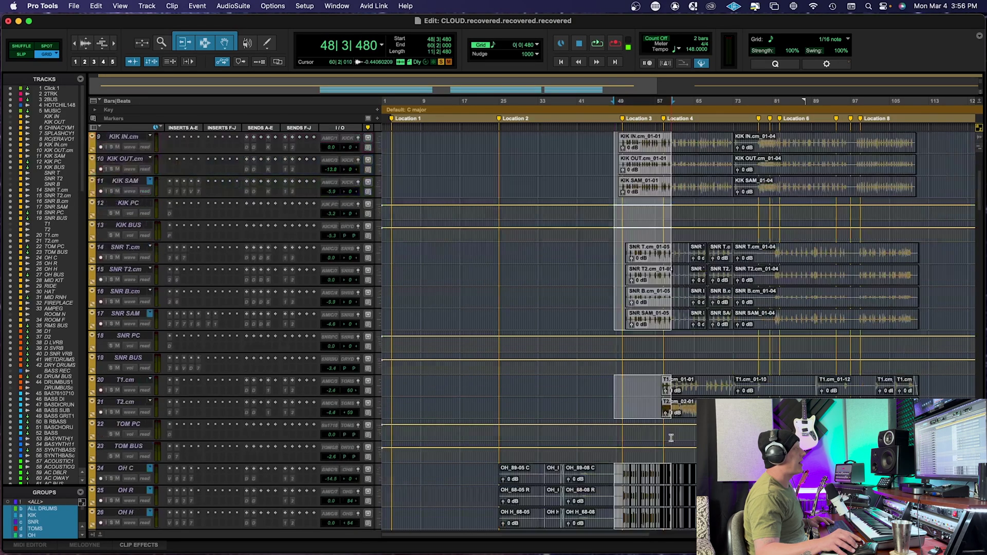
scroll(670, 440, "down", 8)
scroll(670, 439, "down", 8)
scroll(668, 438, "down", 8)
scroll(669, 440, "down", 2)
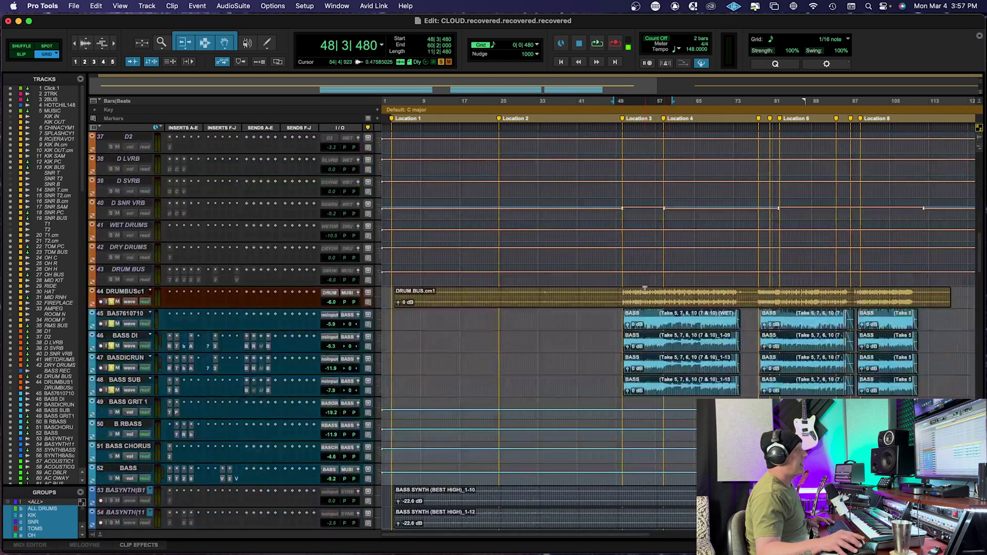
left_click_drag(623, 298, 633, 298)
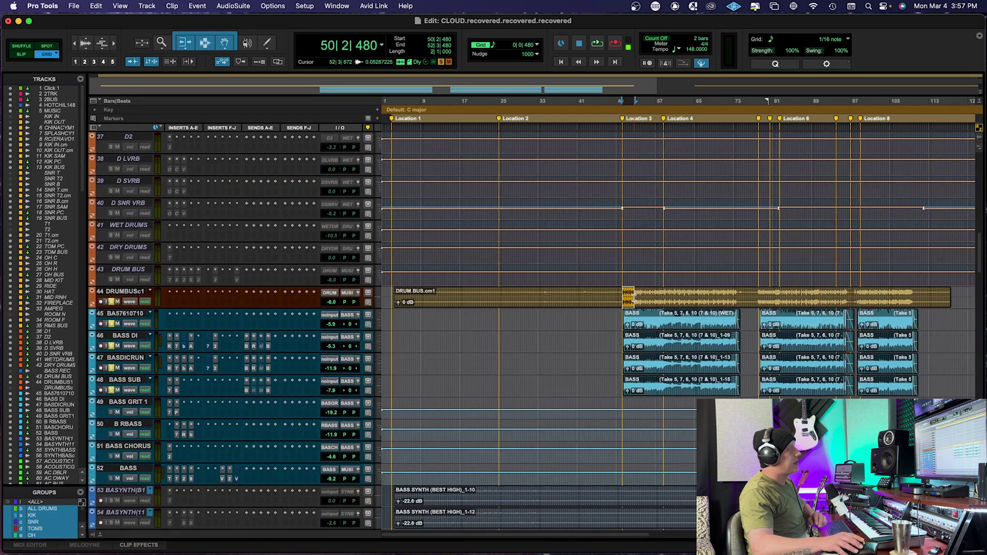
left_click(124, 314)
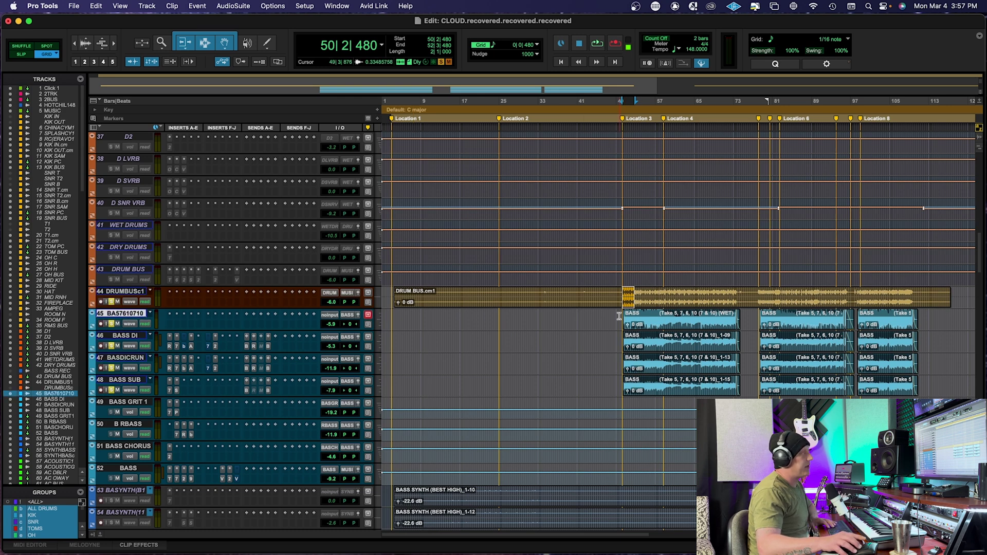
left_click_drag(620, 312, 660, 455)
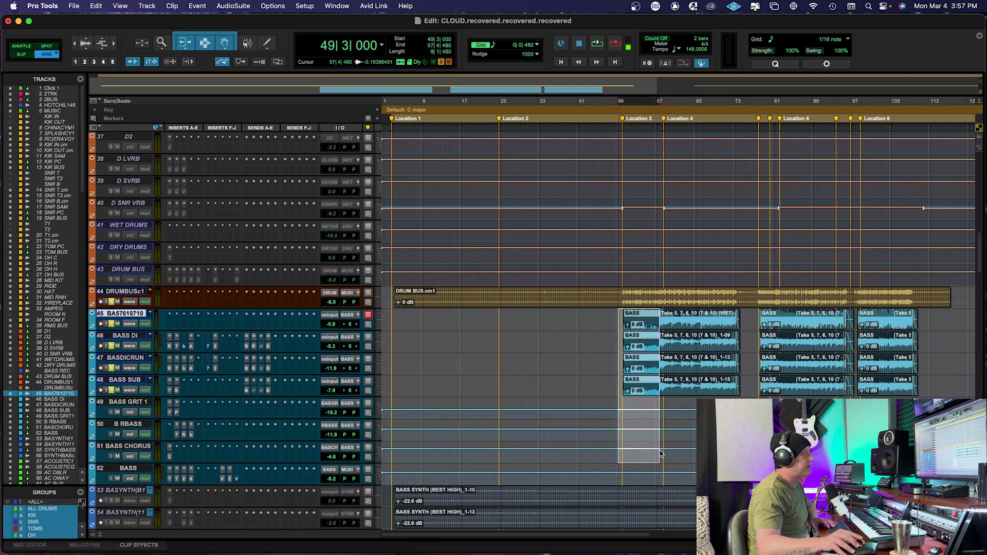
Step: Select the BASS track and open Waves MV2 from its insert slot
left_click(123, 469)
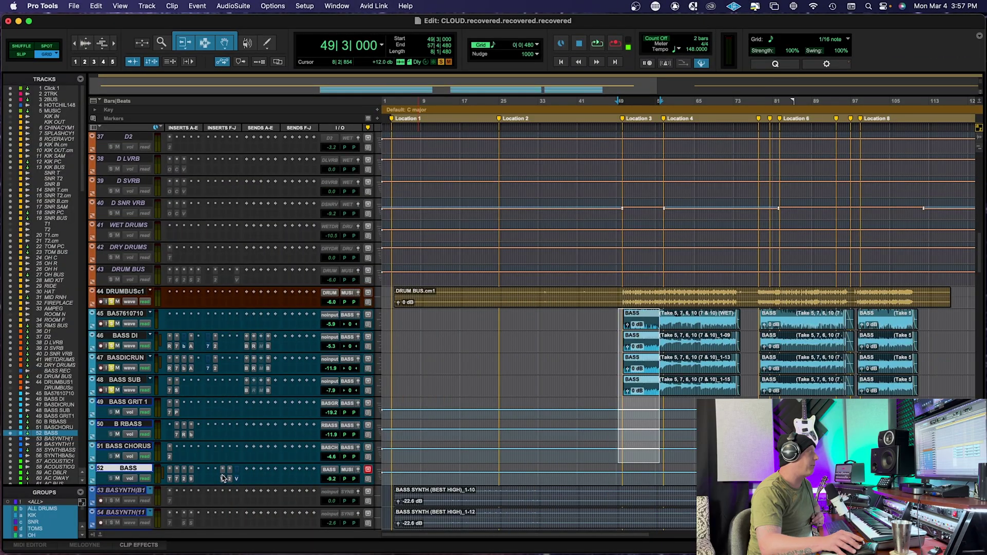
left_click(230, 479)
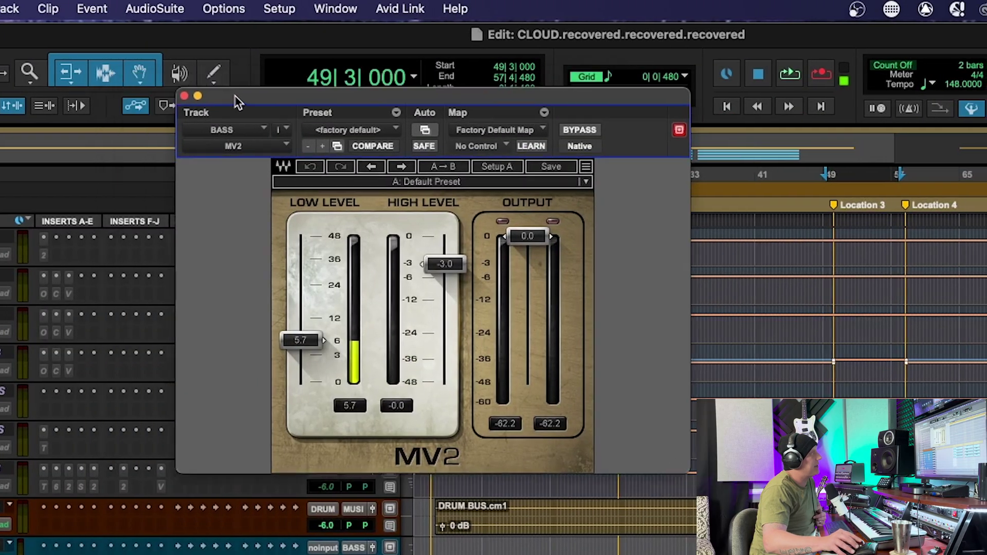
left_click_drag(133, 83, 155, 154)
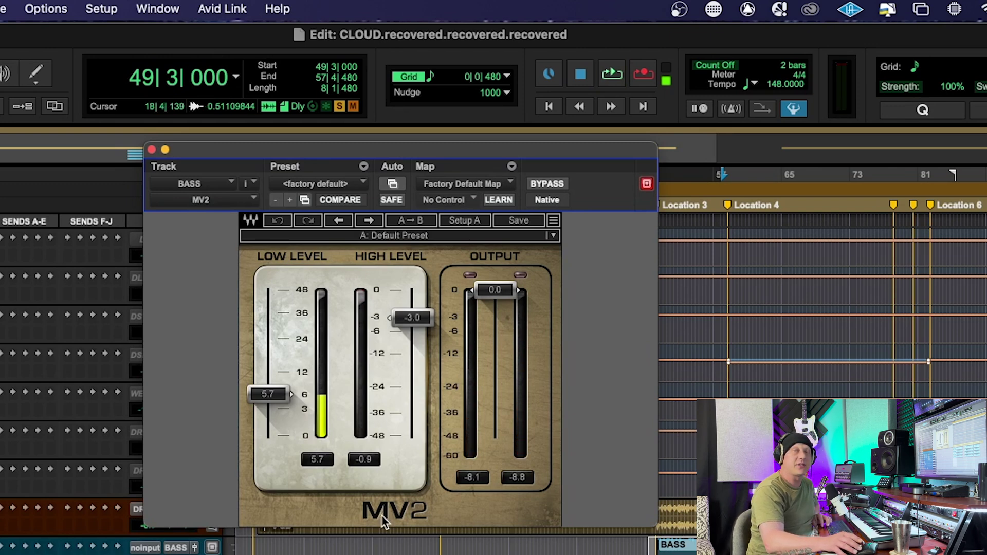
key("space")
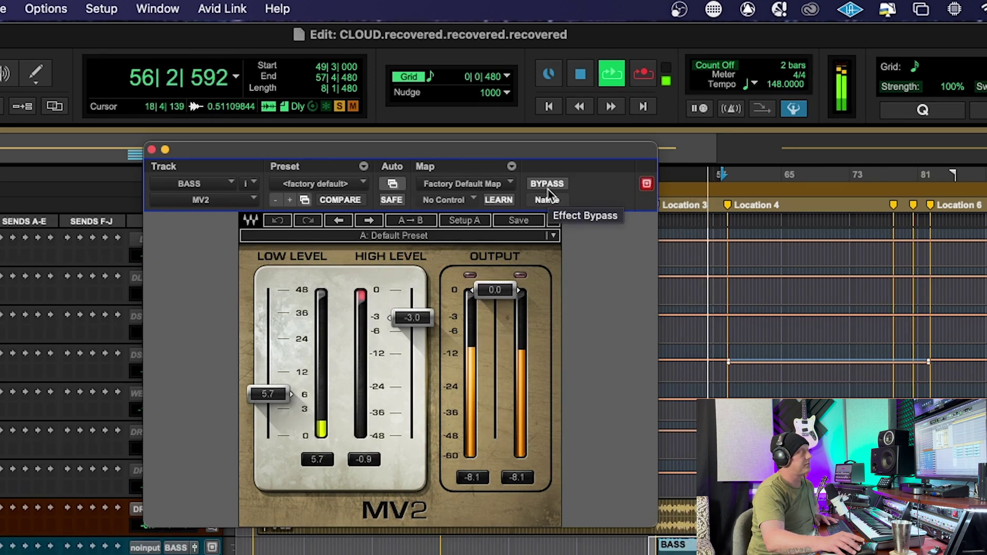
left_click(547, 184)
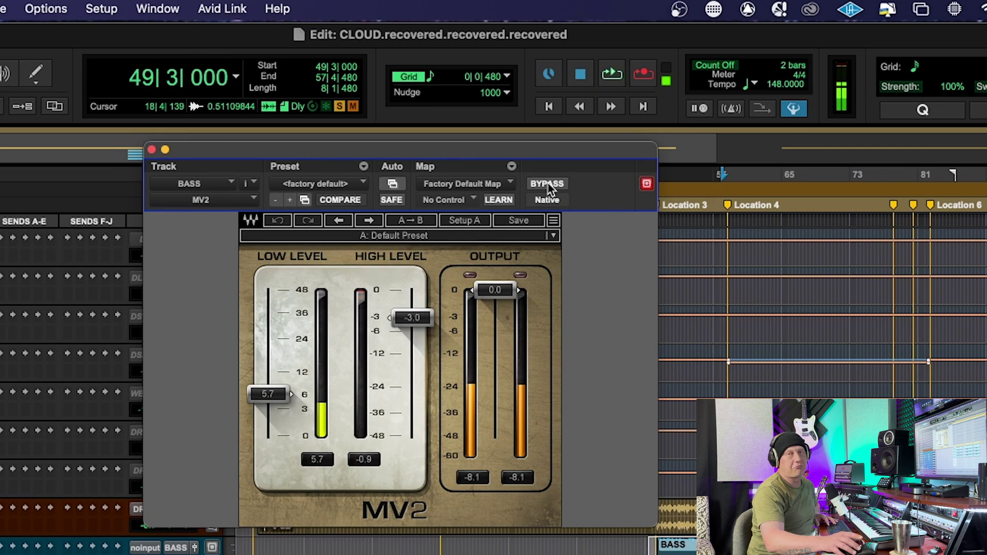
key("space")
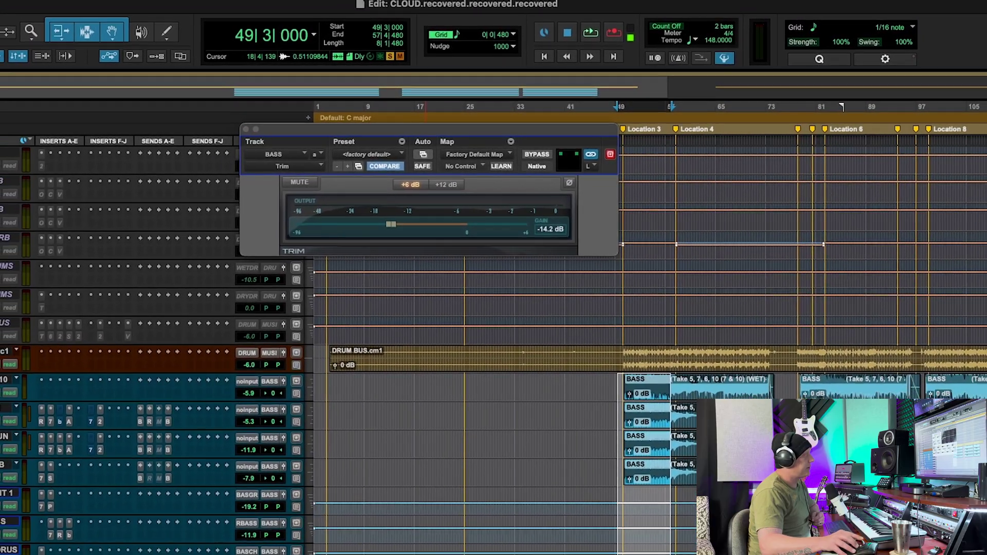
left_click(112, 538)
left_click(123, 537)
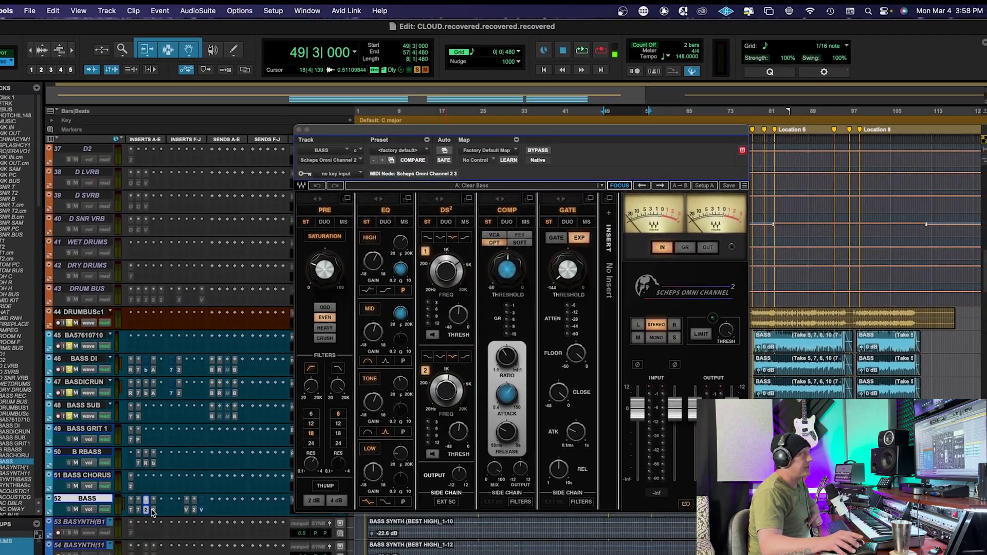
left_click(156, 507)
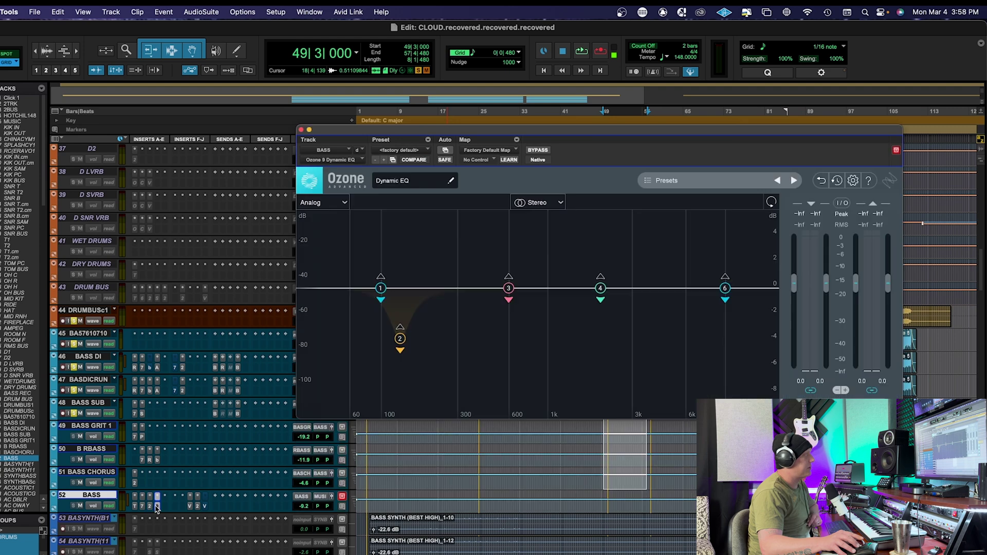
left_click(189, 505)
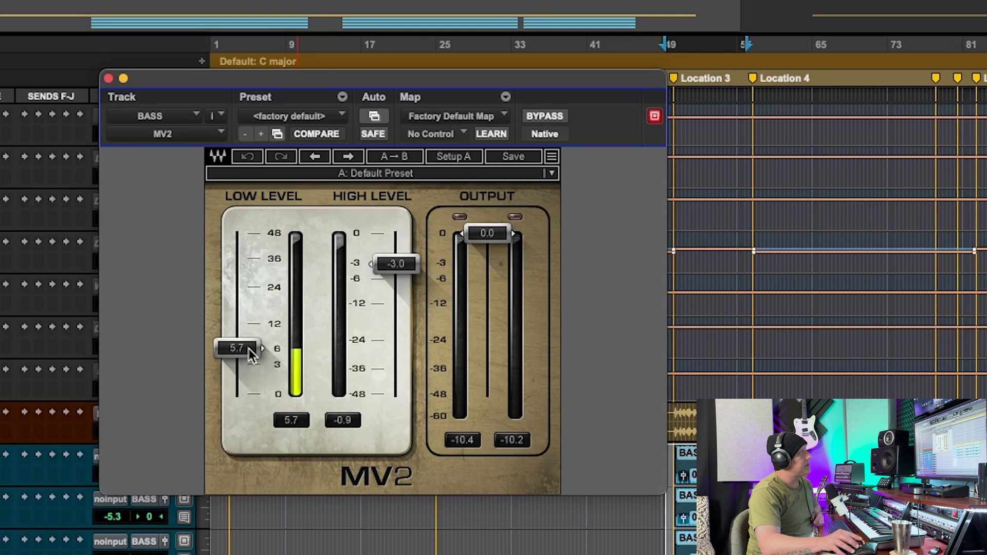
Step: Nudge the MV2 Low Level fader down from 5.7 to 5.6
left_click_drag(251, 354, 250, 353)
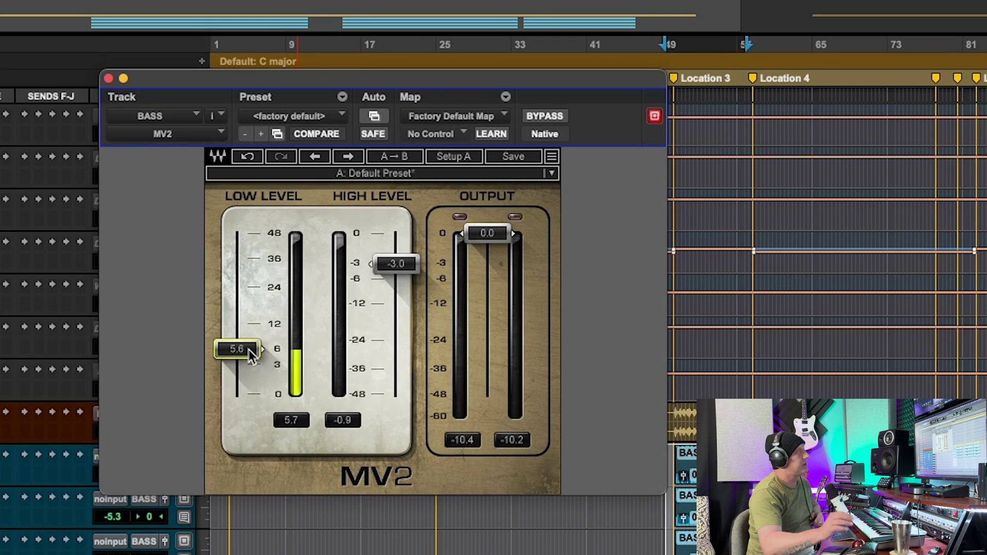